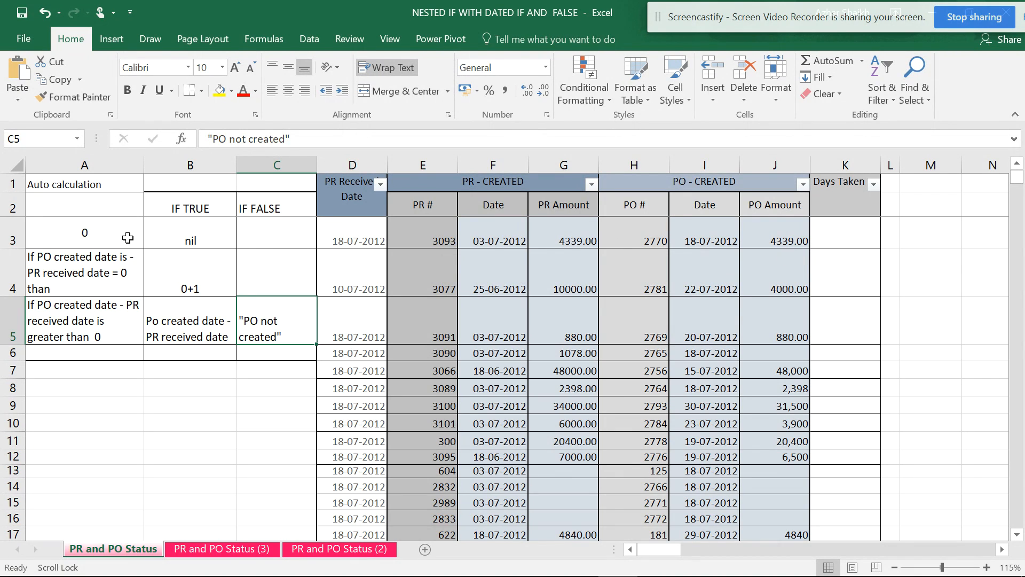
Compare the PR received date with the PO created date in row 3.
left_click(356, 239)
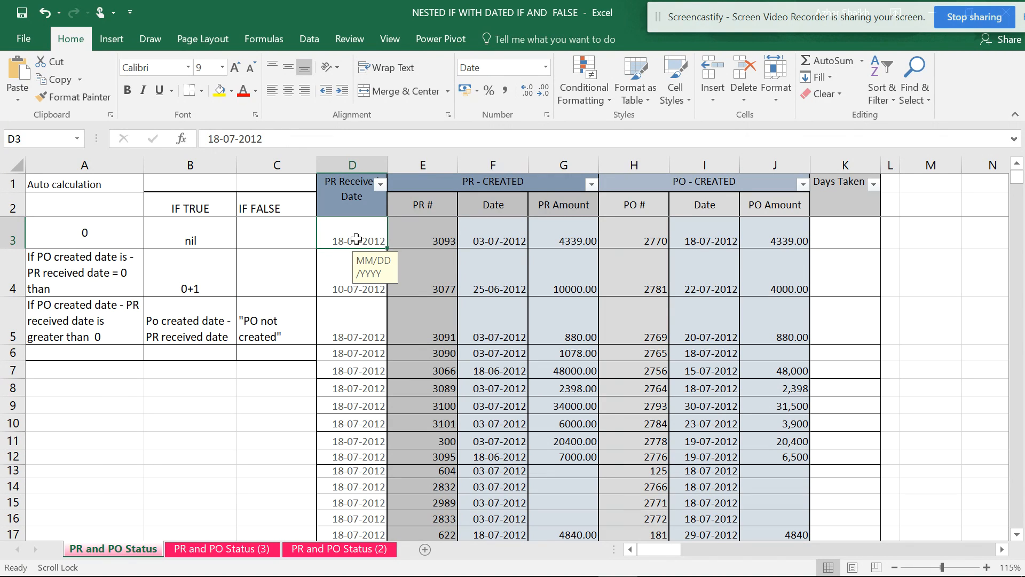
left_click(694, 241)
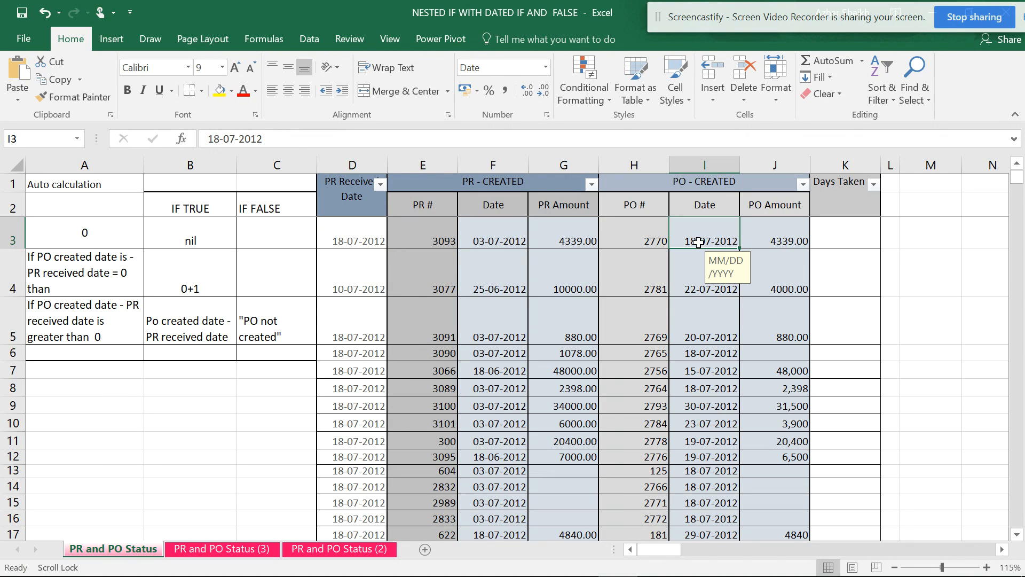
left_click(340, 245)
left_click(679, 242)
left_click(347, 237)
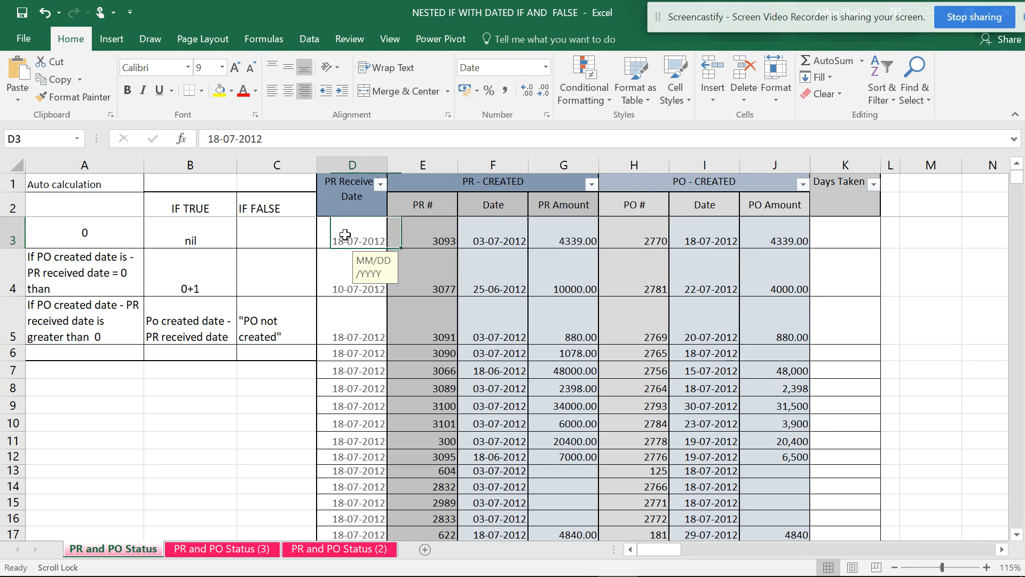
left_click(715, 243)
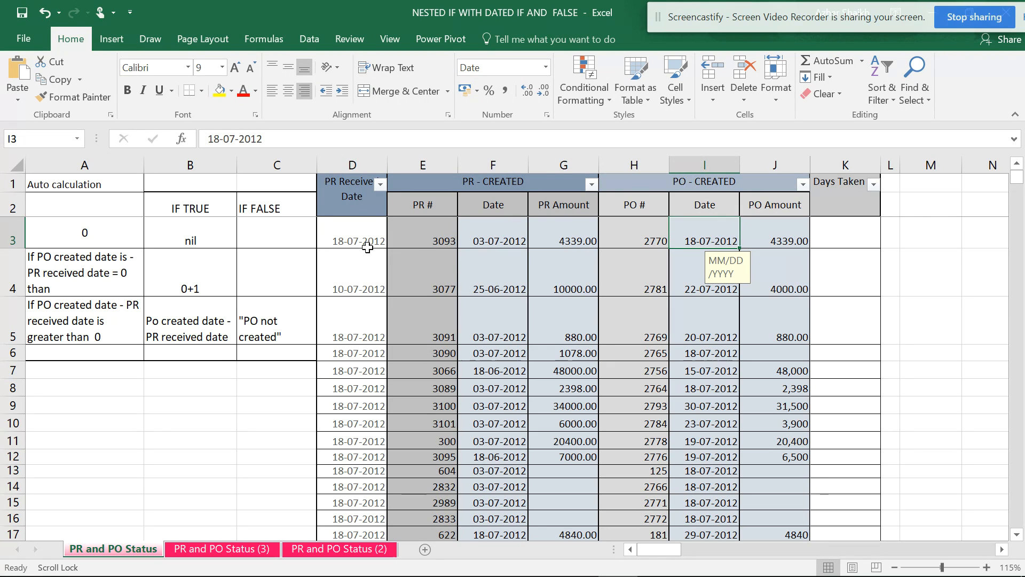
Begin an IF formula in K3 that tests D3=0 and returns "NO PR" when true.
left_click(843, 236)
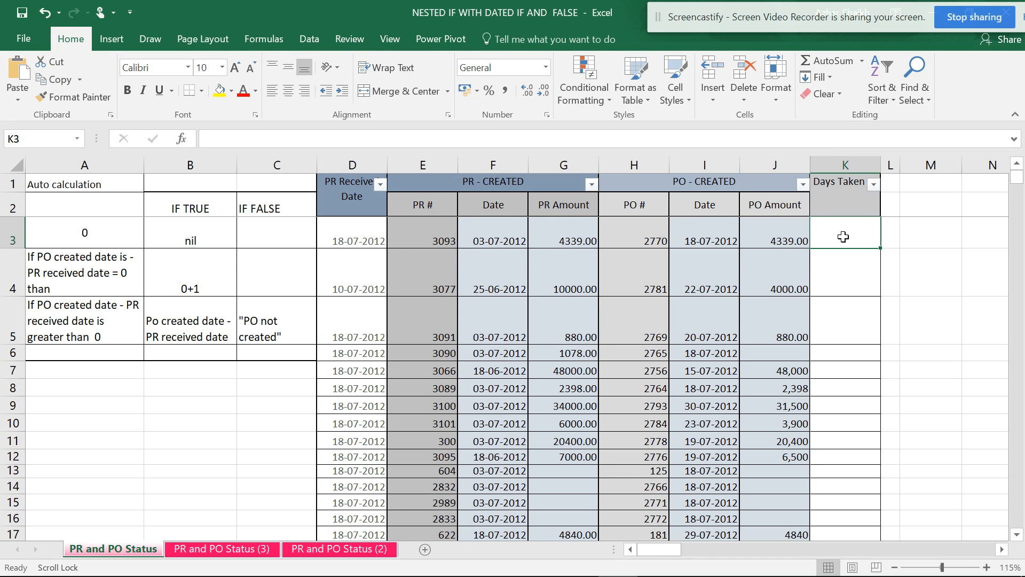
type("=IF")
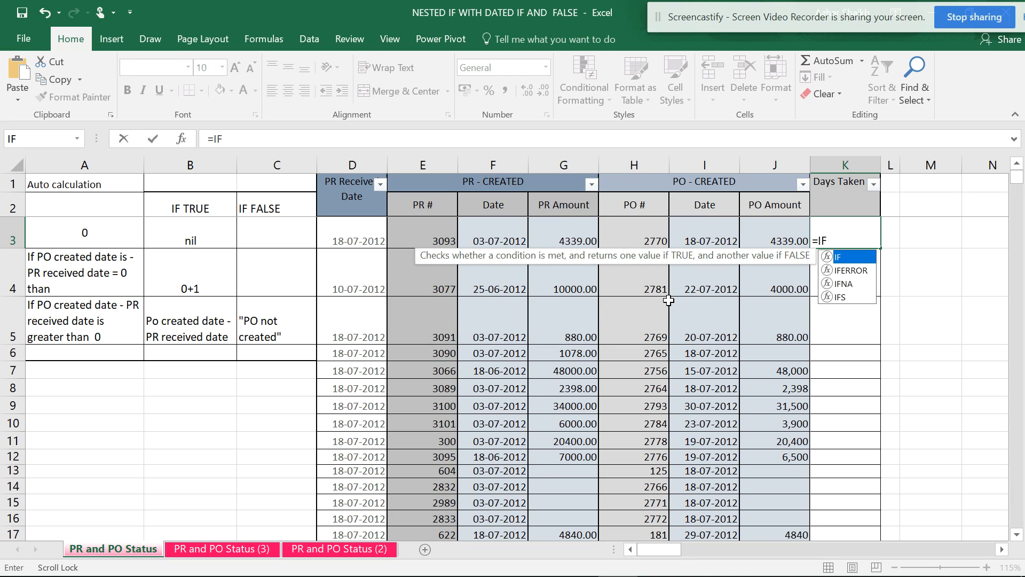
type("(")
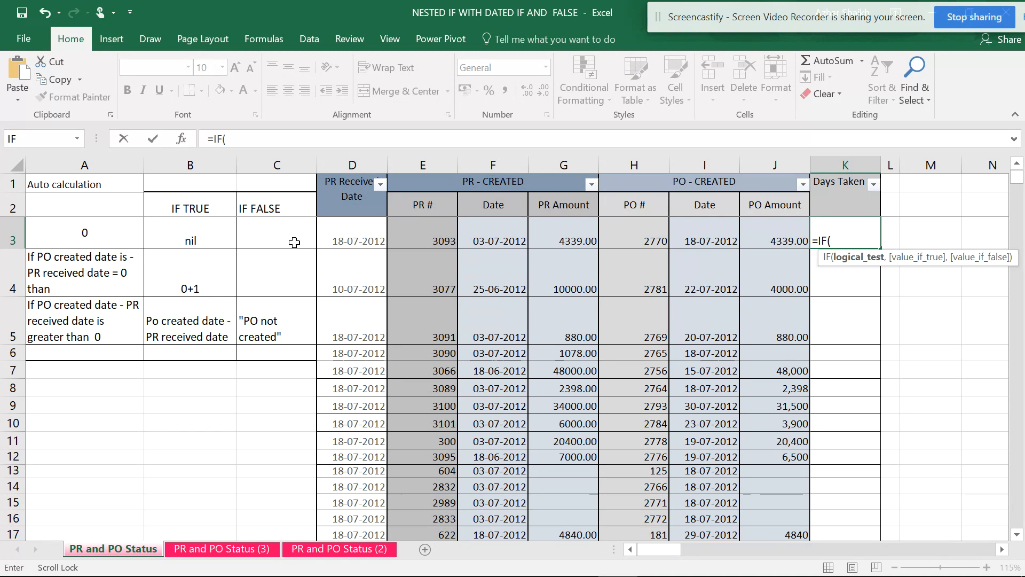
left_click(359, 238)
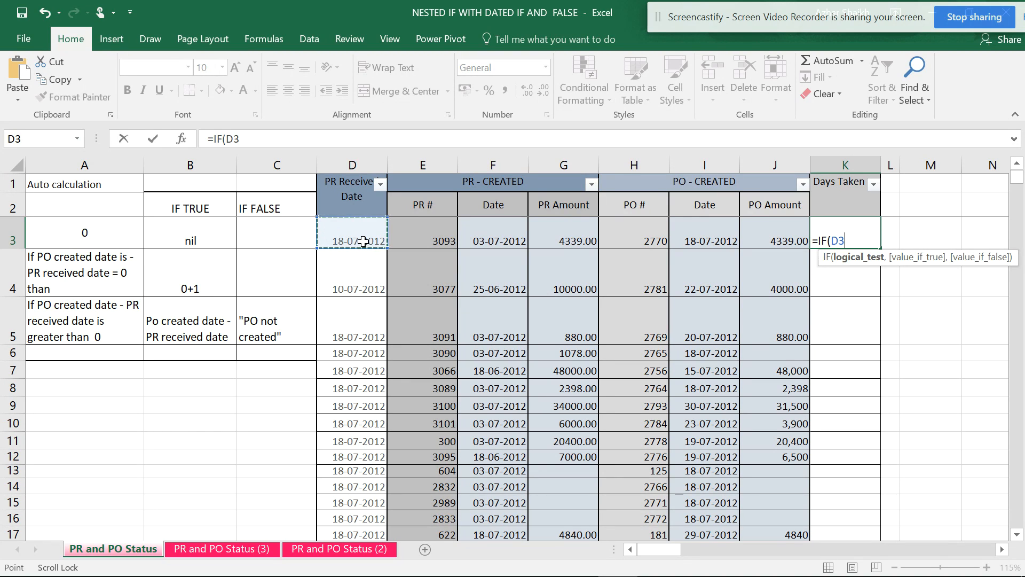
type("=0,")
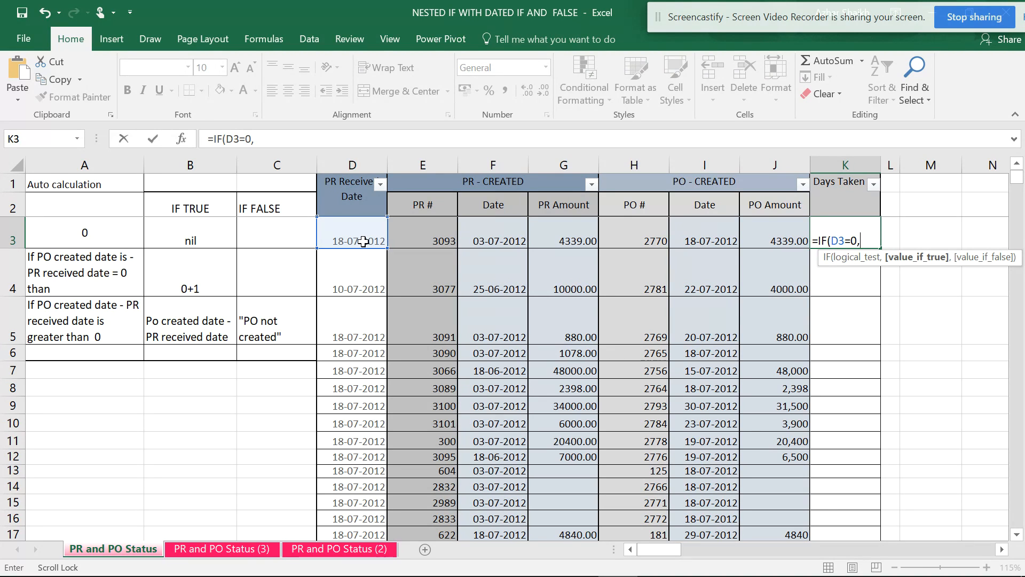
type("\"NO PR\"")
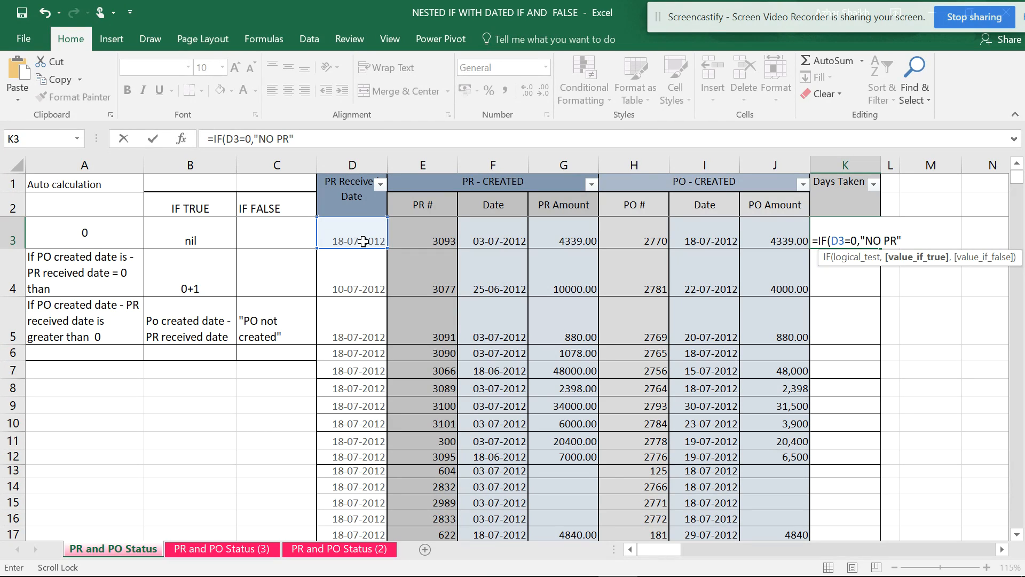
type(",")
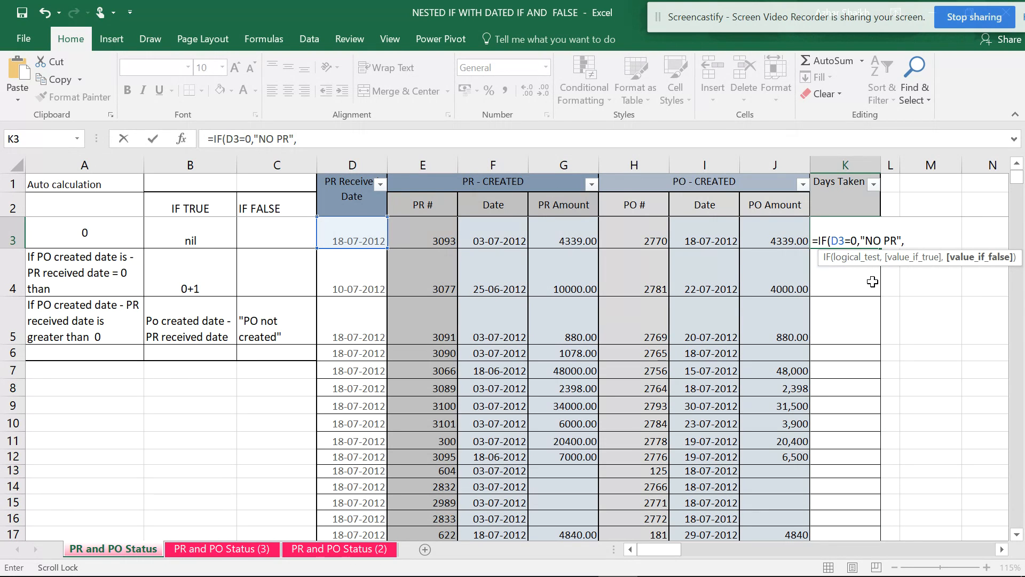
type("IF")
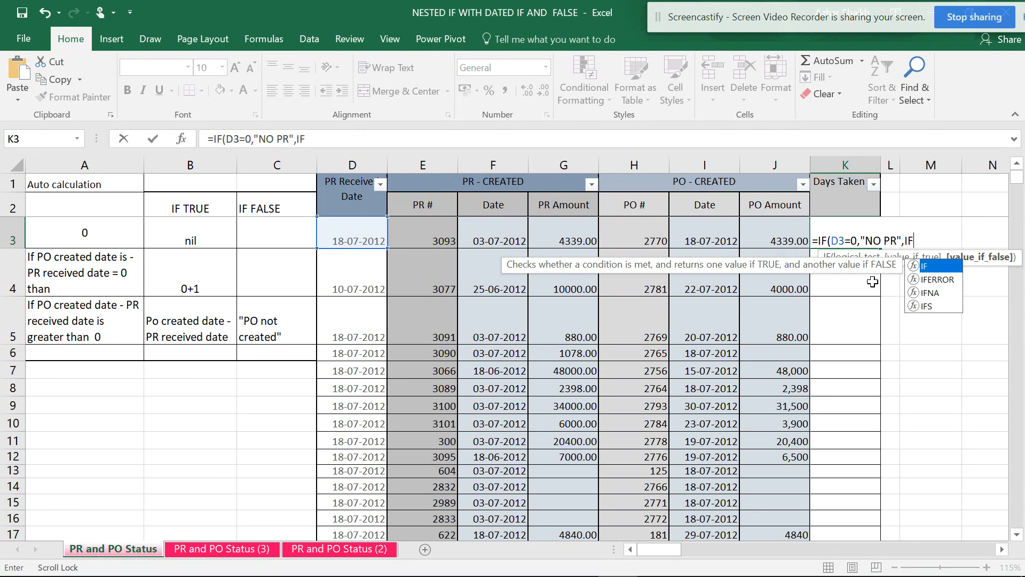
type("(")
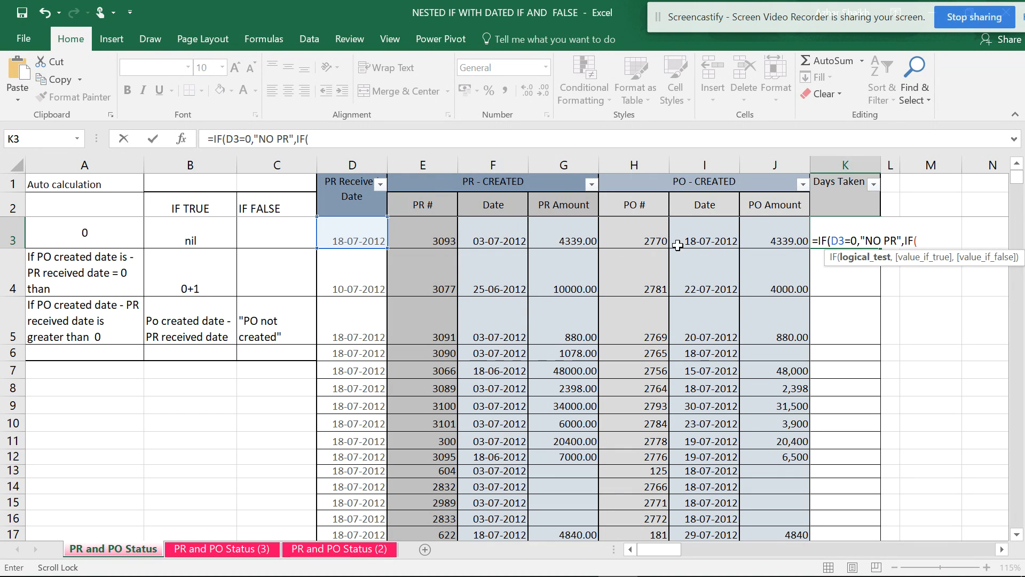
Nest a second IF in the K3 formula that tests I3-D3=0 and returns 0+1 when true.
left_click(716, 242)
type("-")
left_click(344, 236)
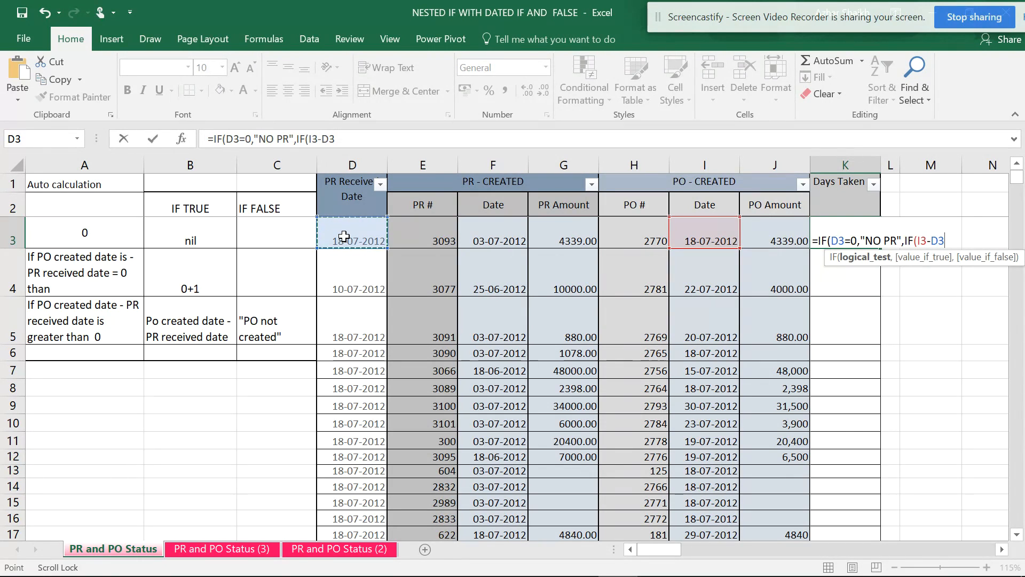
type("=")
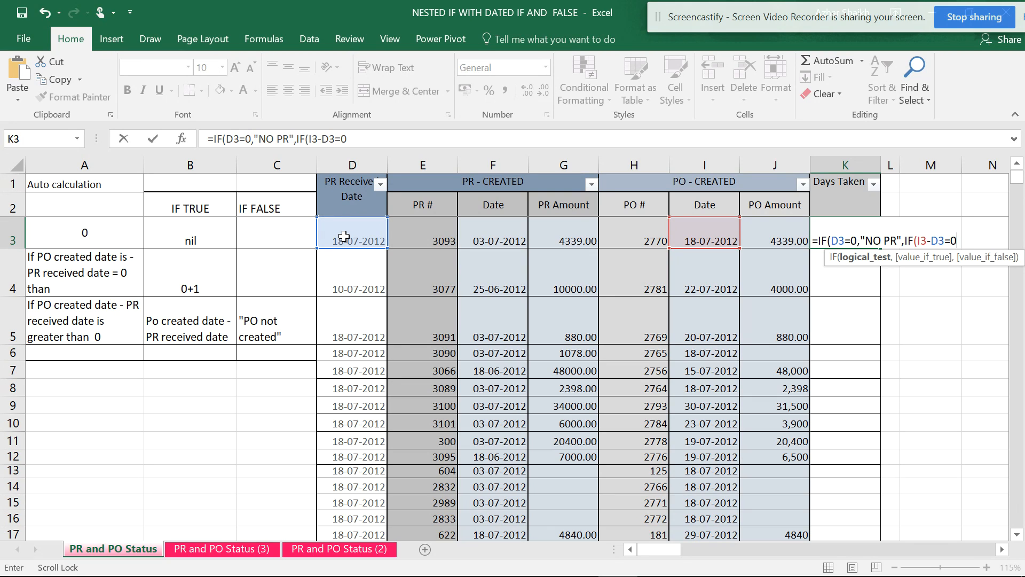
type("0,")
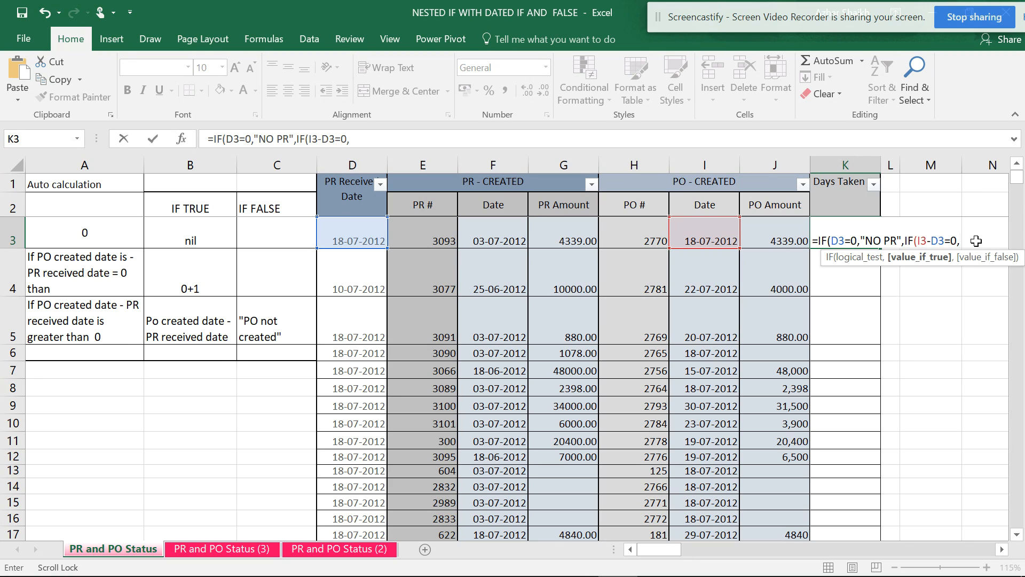
type("0+1")
type(",")
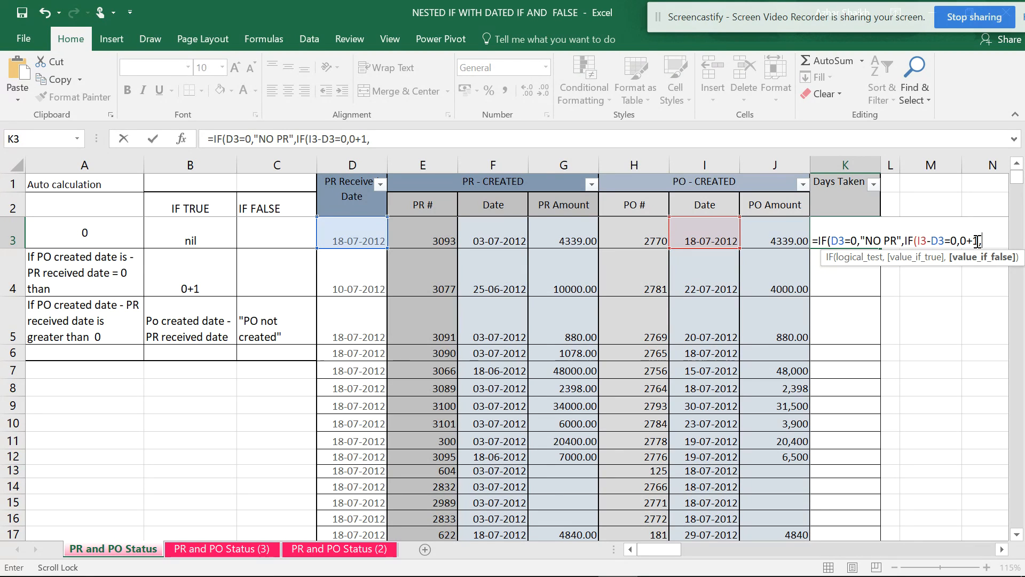
type("IF")
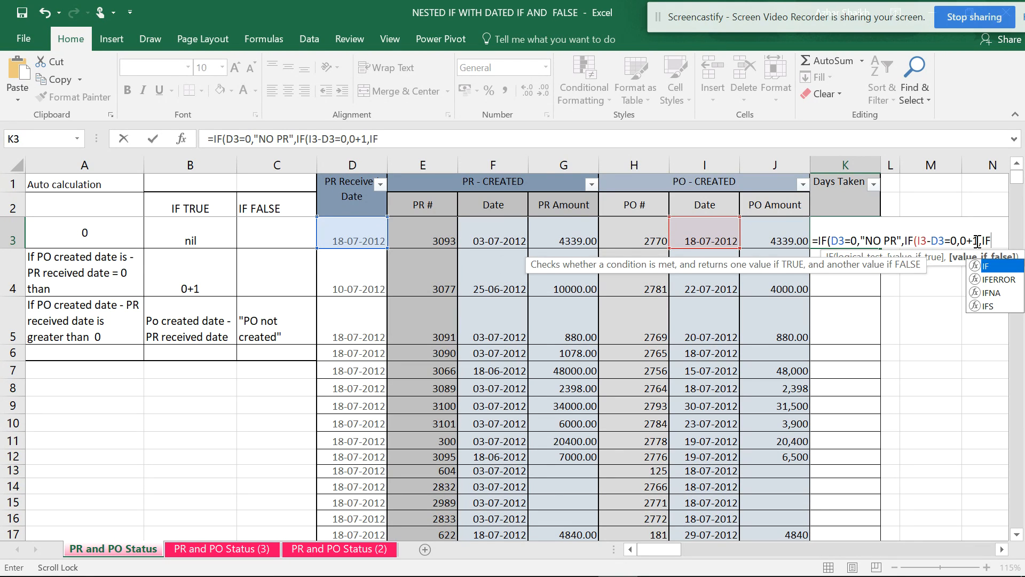
type("(")
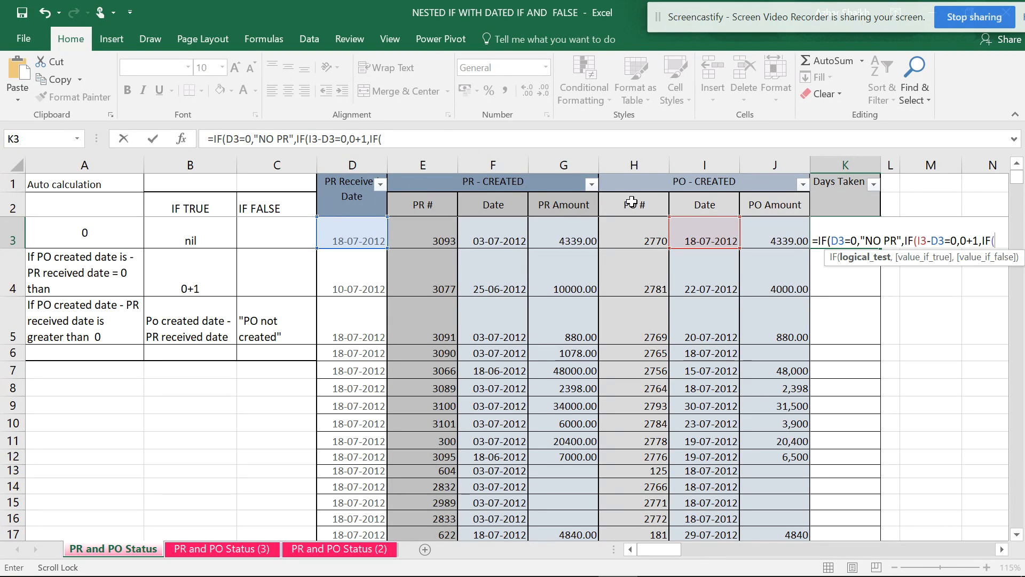
Nest a third IF in the K3 formula that tests I3-D3>0 and returns I3-D3 when true.
left_click(717, 236)
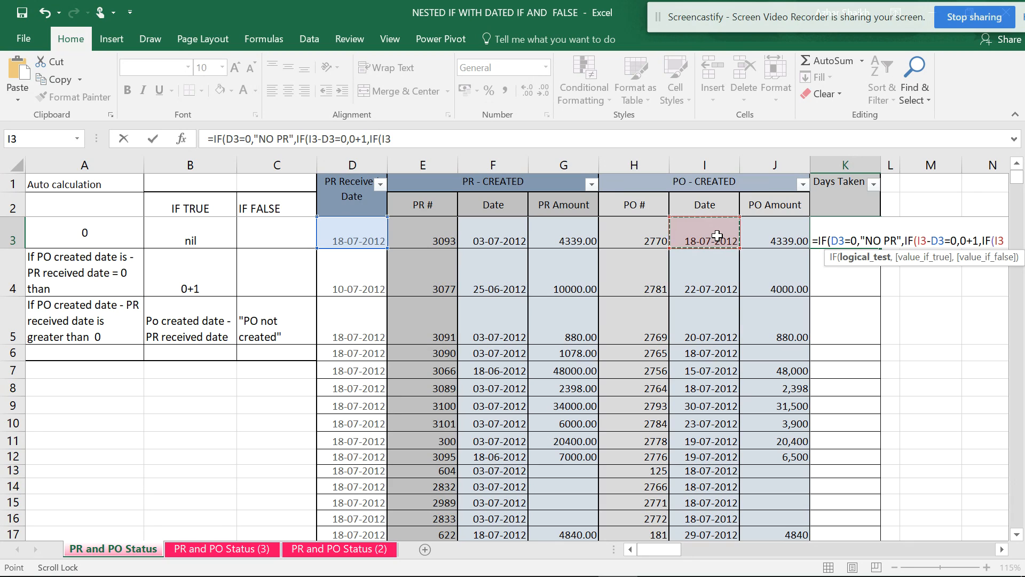
type("-")
left_click(351, 236)
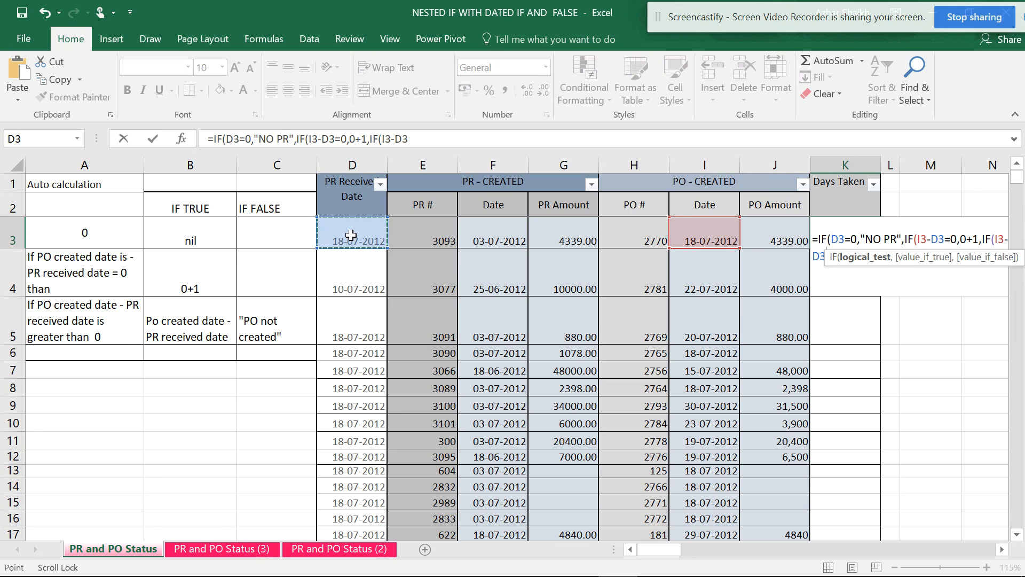
left_click(450, 139)
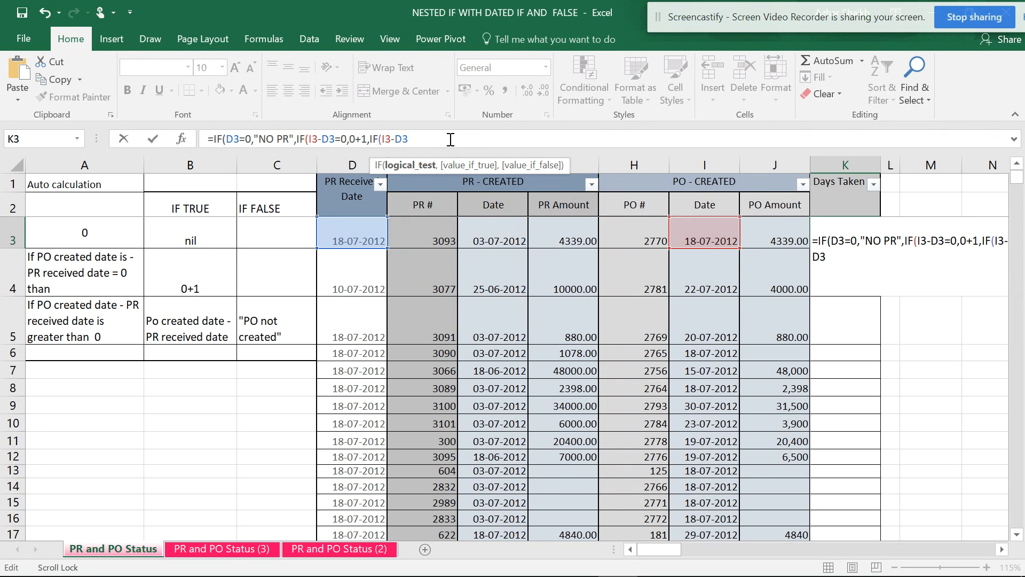
type(">0,")
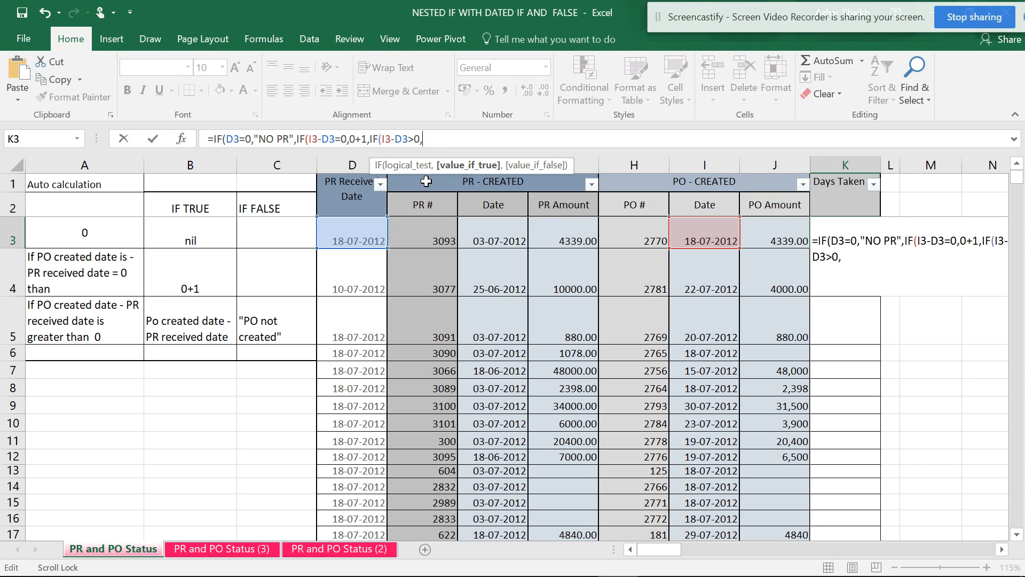
left_click(718, 229)
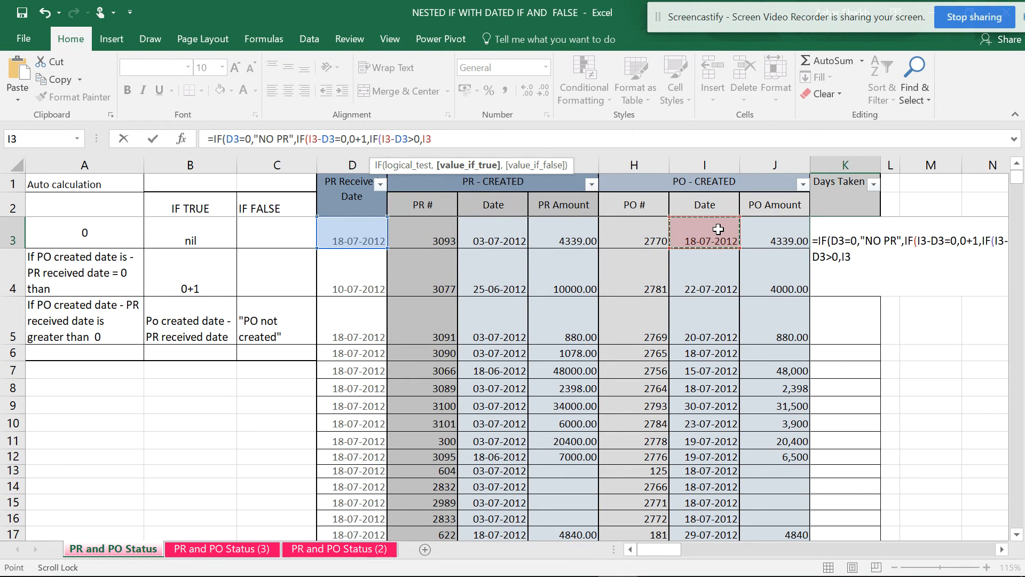
type("-")
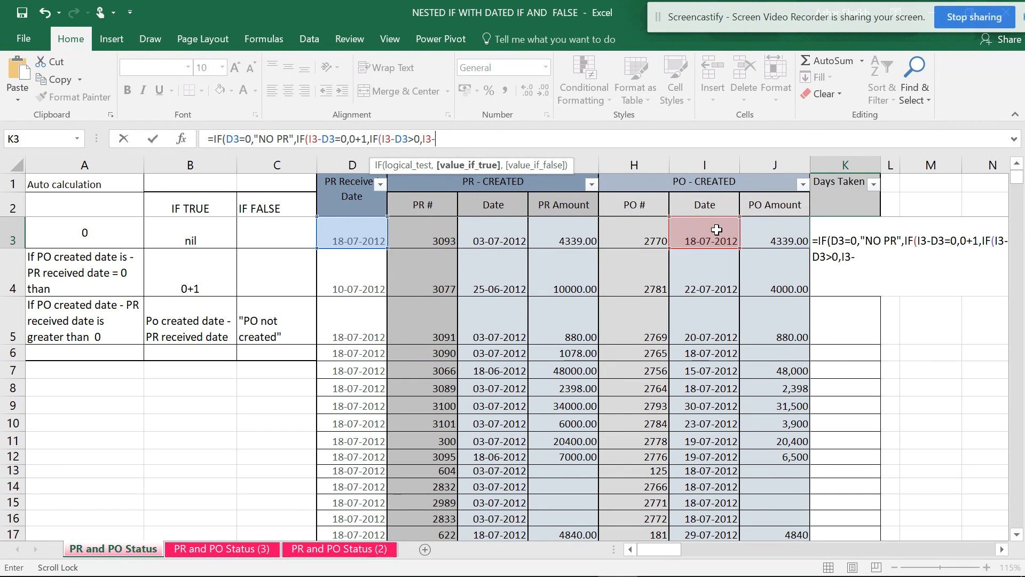
left_click(367, 235)
type(",")
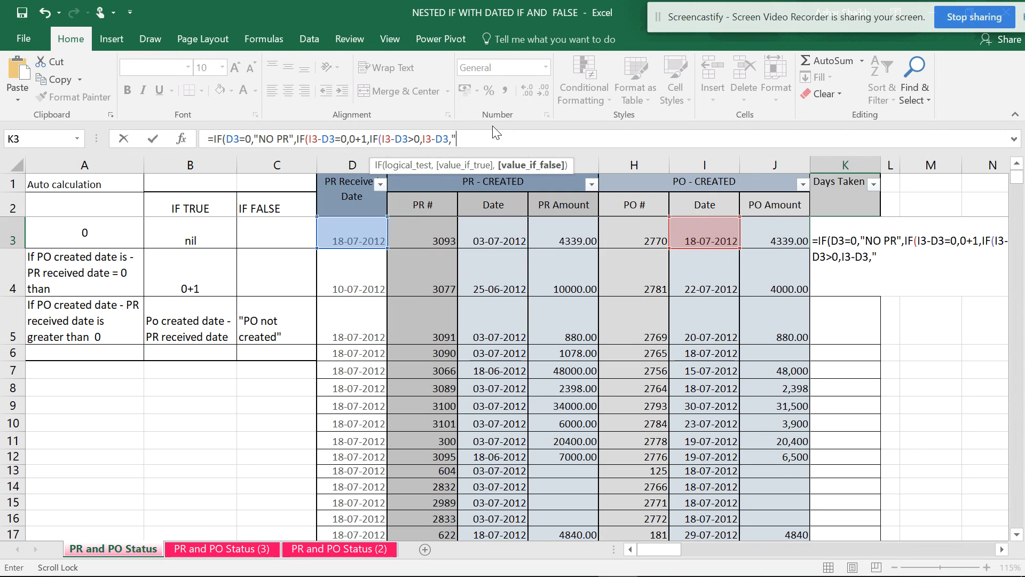
Complete the K3 formula with "PO not Created" as the final false value and fill it down through K16.
type("PO not")
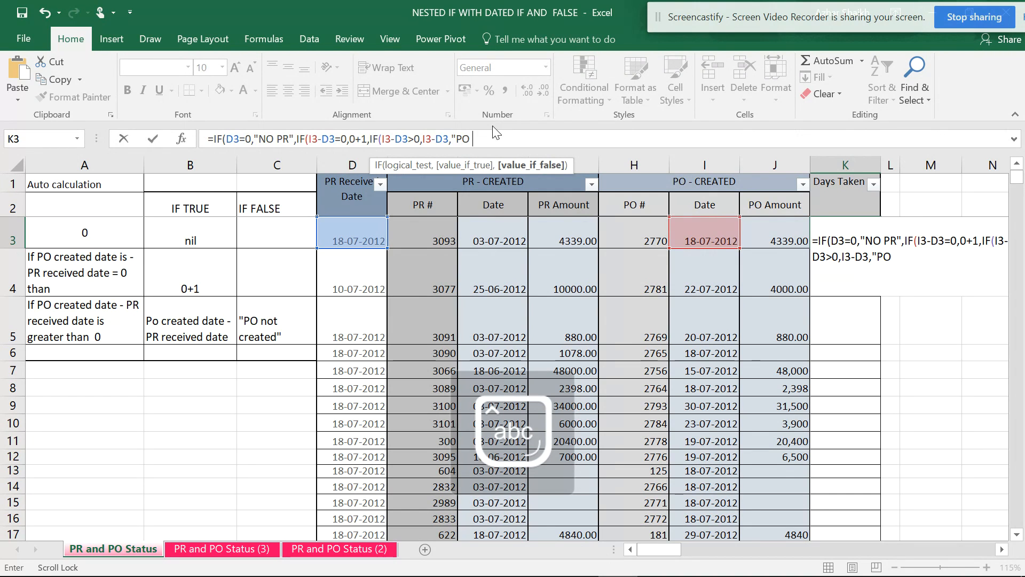
type(" Created")
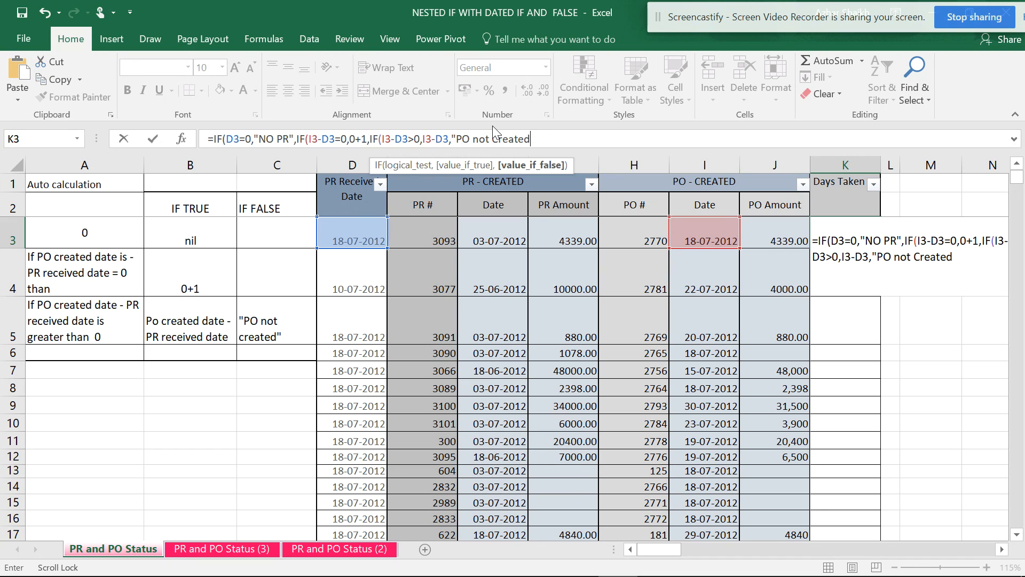
type("\"")
type(")))")
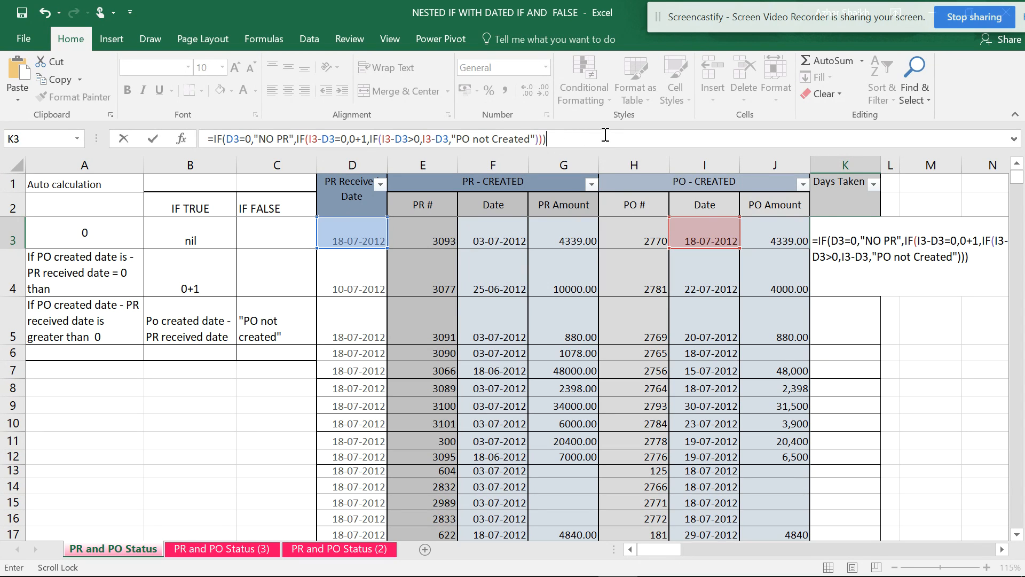
key("Return")
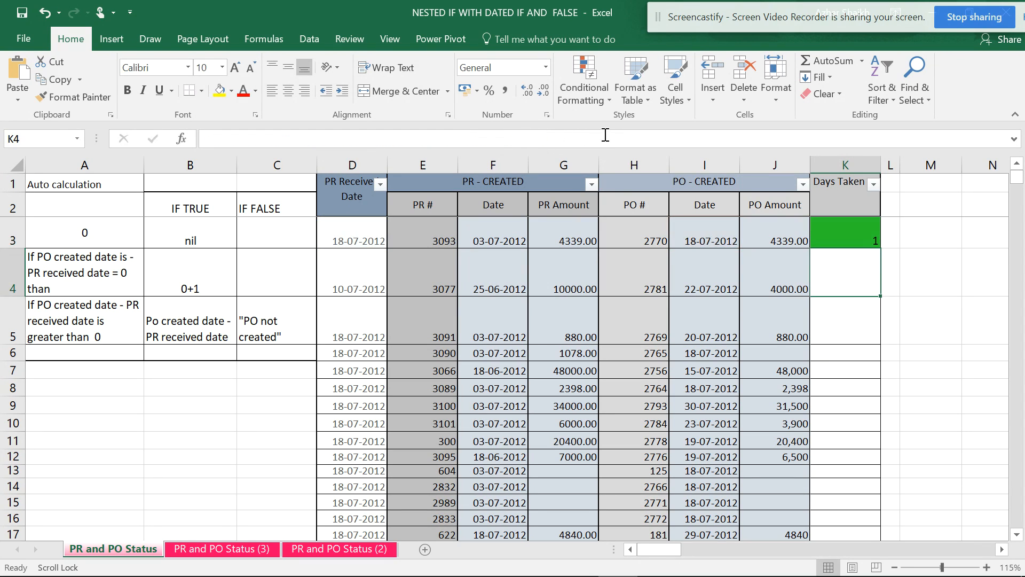
left_click(870, 241)
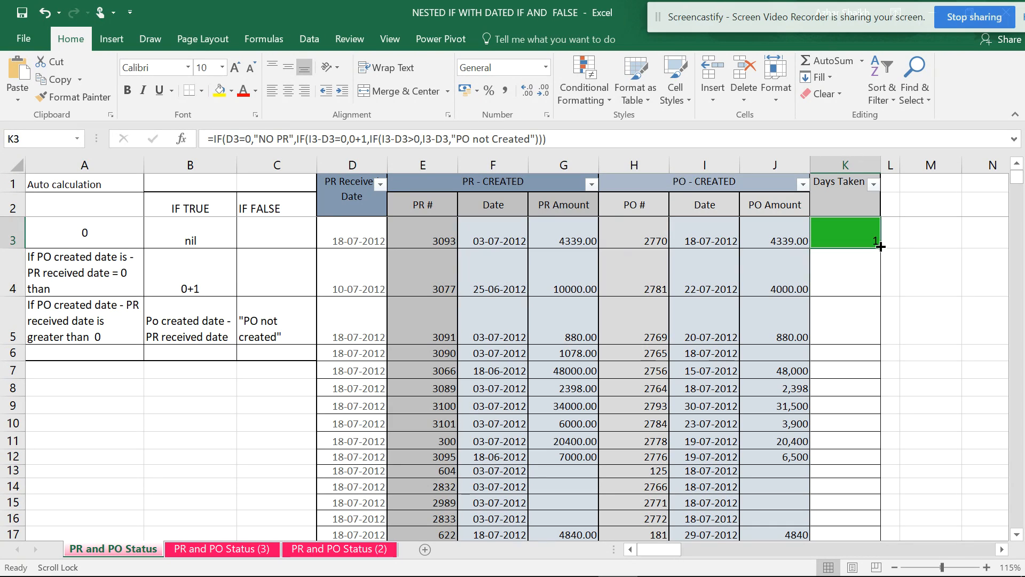
left_click_drag(882, 247, 876, 526)
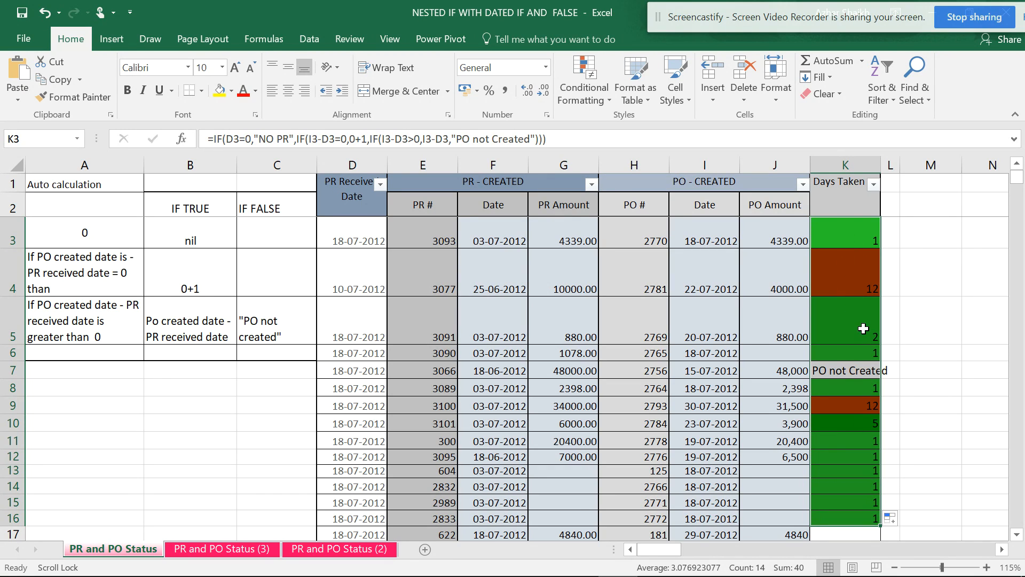
Examine the graded color scale rule applied to the Days Taken cells and close the conditional formatting rules manager.
left_click(606, 101)
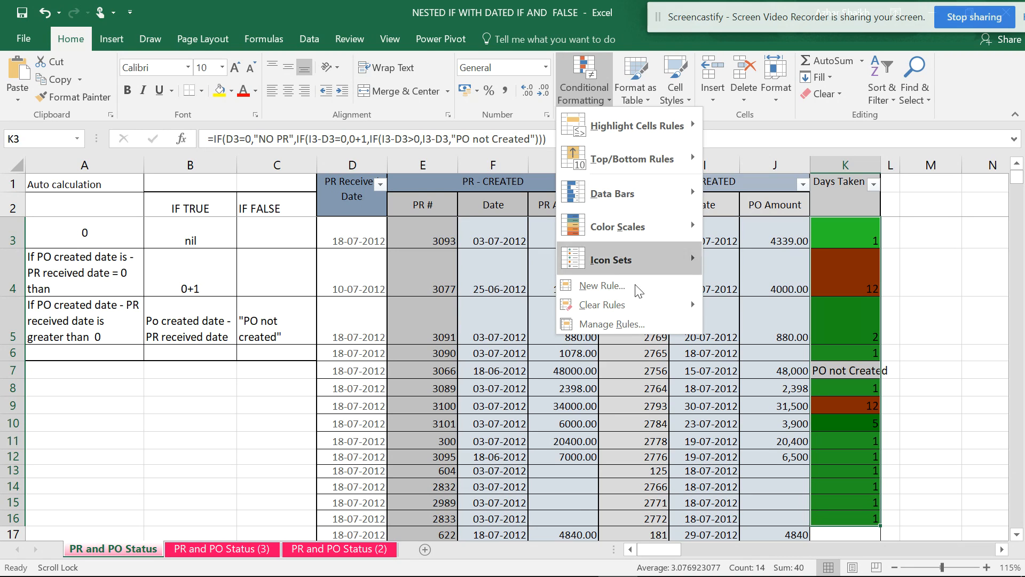
left_click(620, 322)
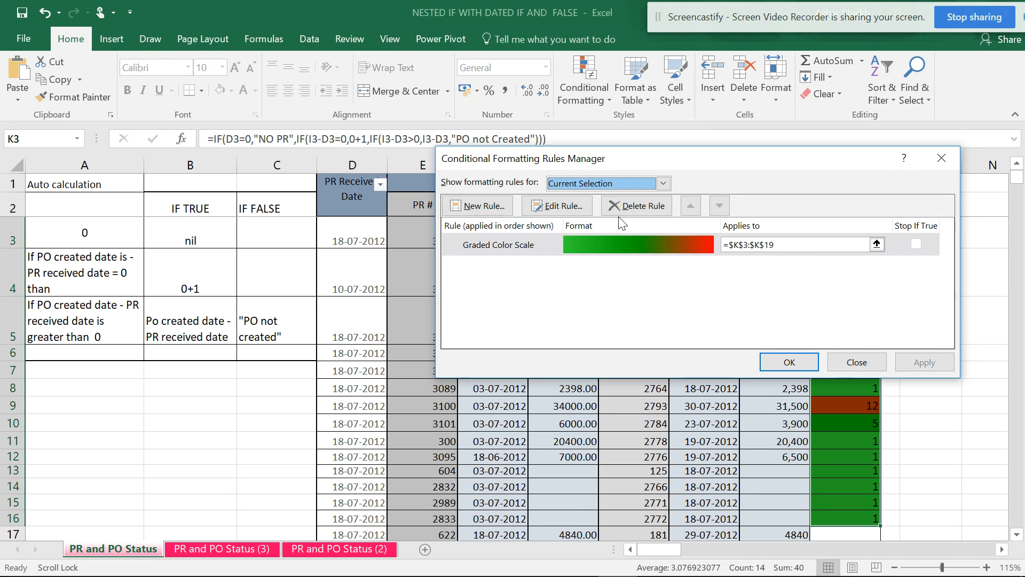
left_click(561, 207)
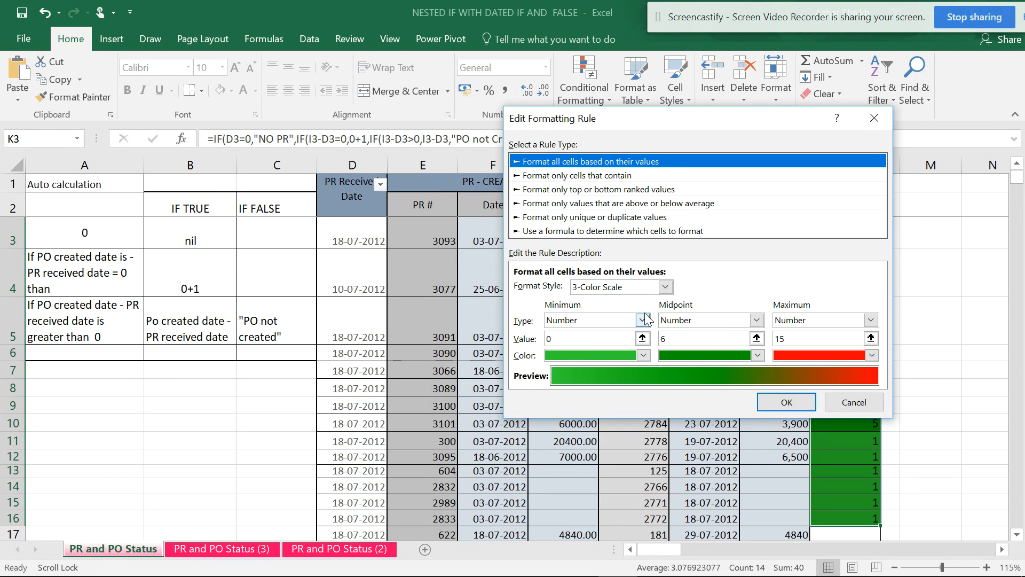
left_click(848, 401)
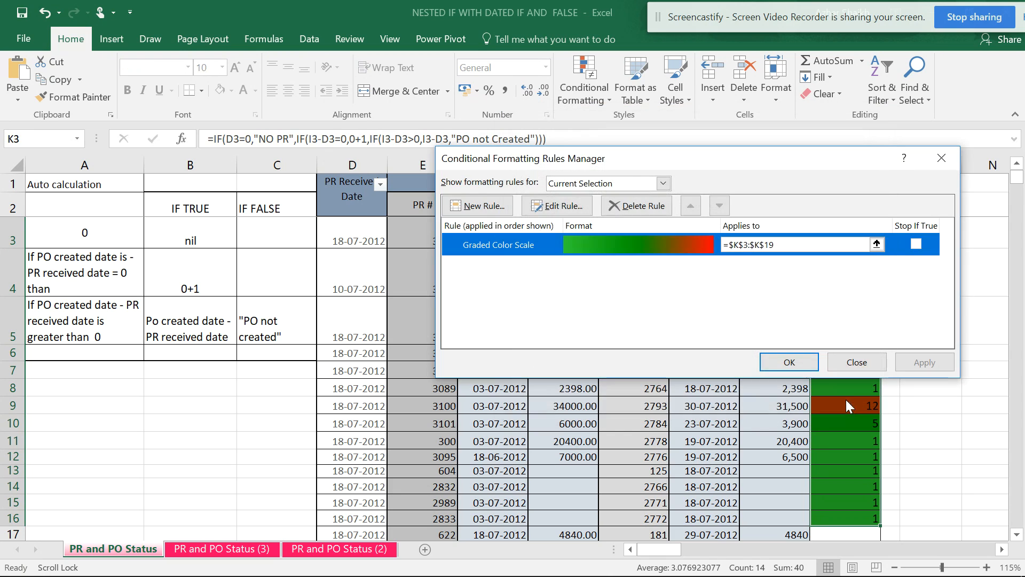
left_click(853, 363)
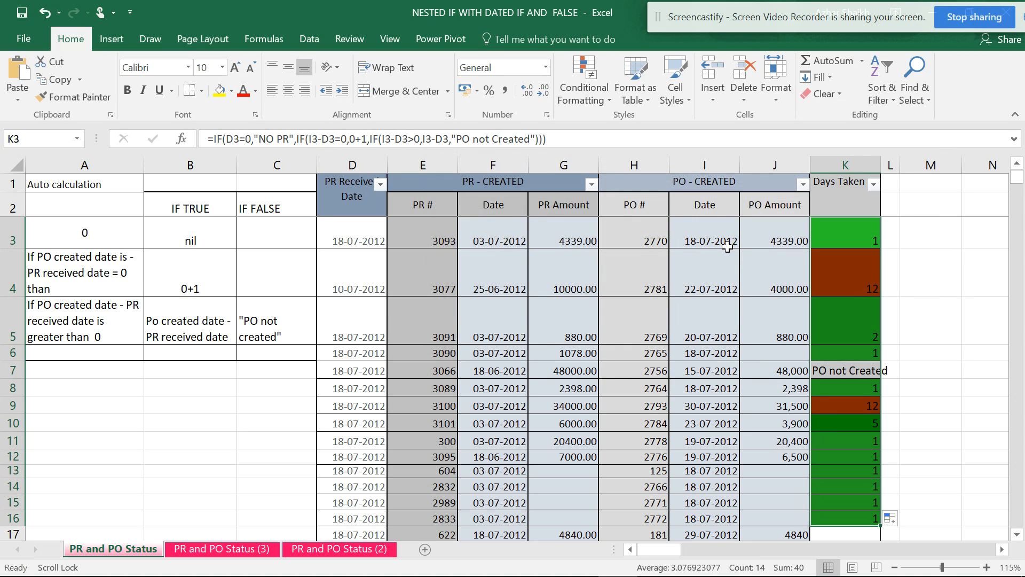